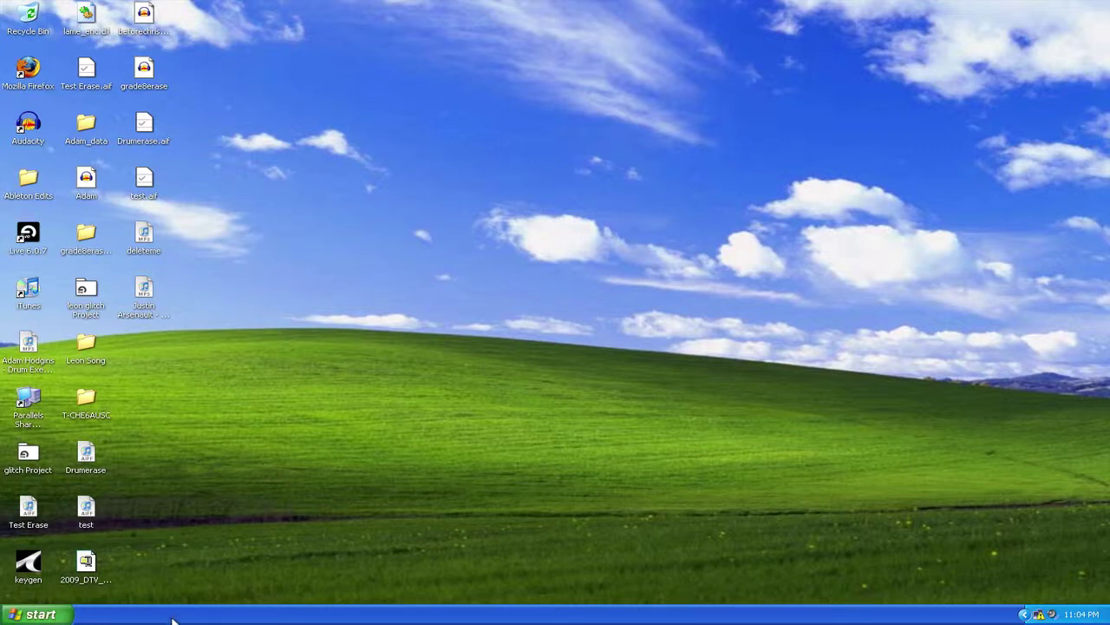
# Launch Audacity from the Start menu to an empty 44100 Hz project.
pyautogui.click(39, 614)
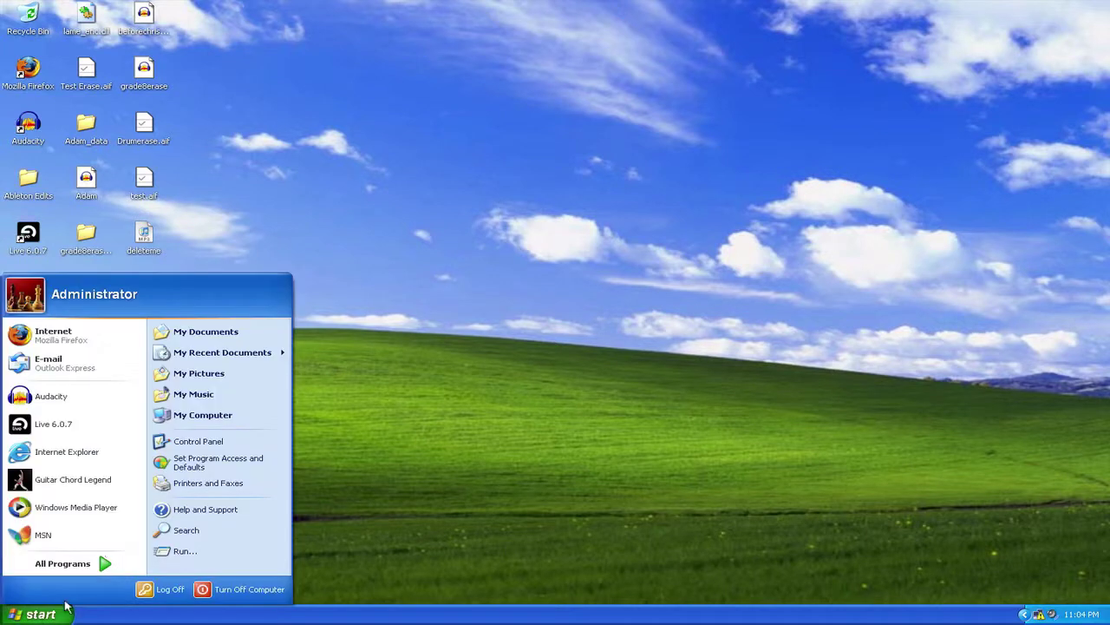
pyautogui.click(95, 395)
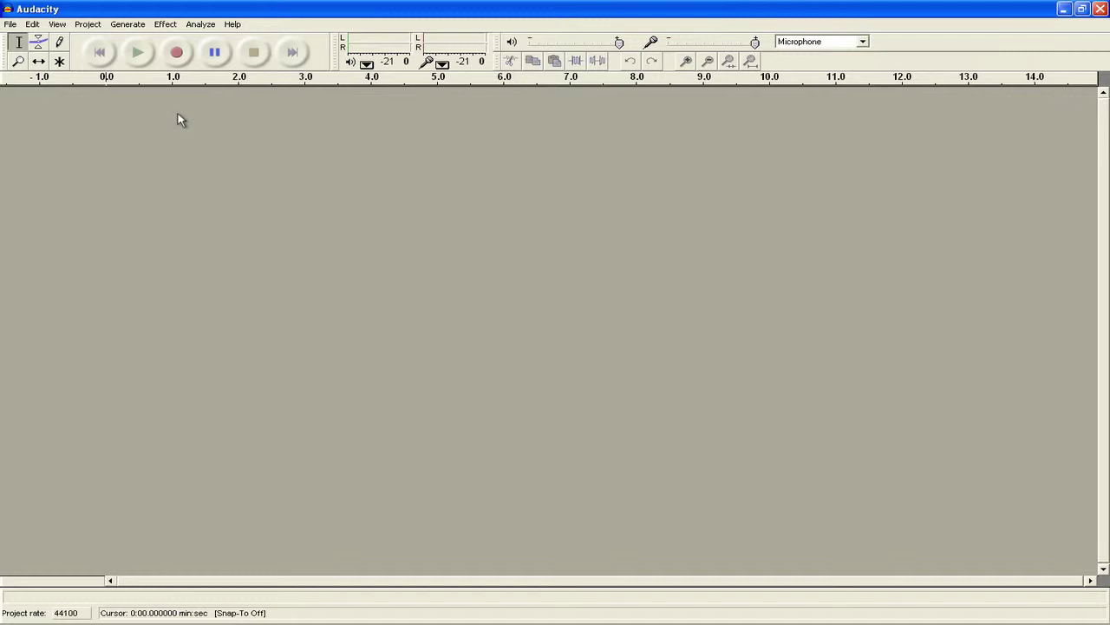
# Record about 9.4 seconds of voice into a new mono track.
pyautogui.click(178, 56)
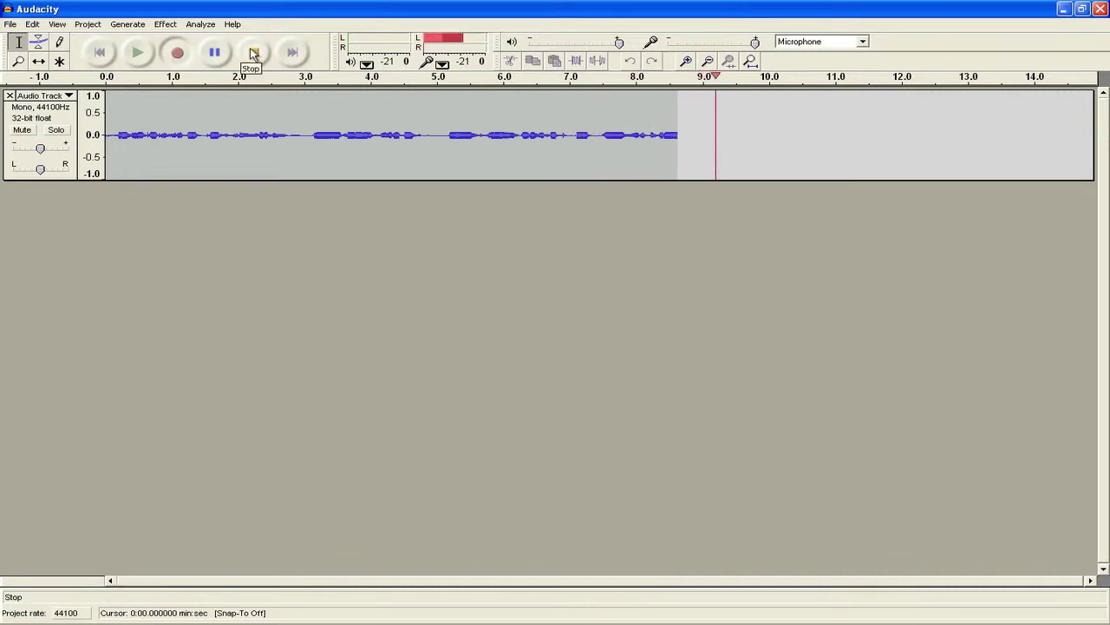
pyautogui.click(254, 53)
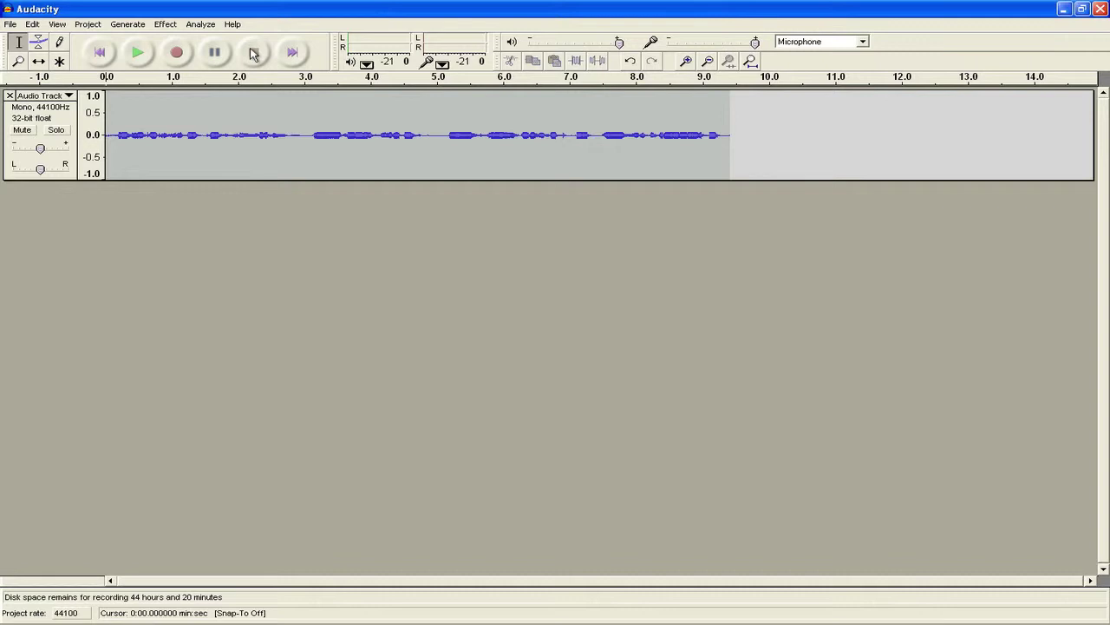
# Import the deleteme audio file from the Desktop as a second track.
pyautogui.click(88, 25)
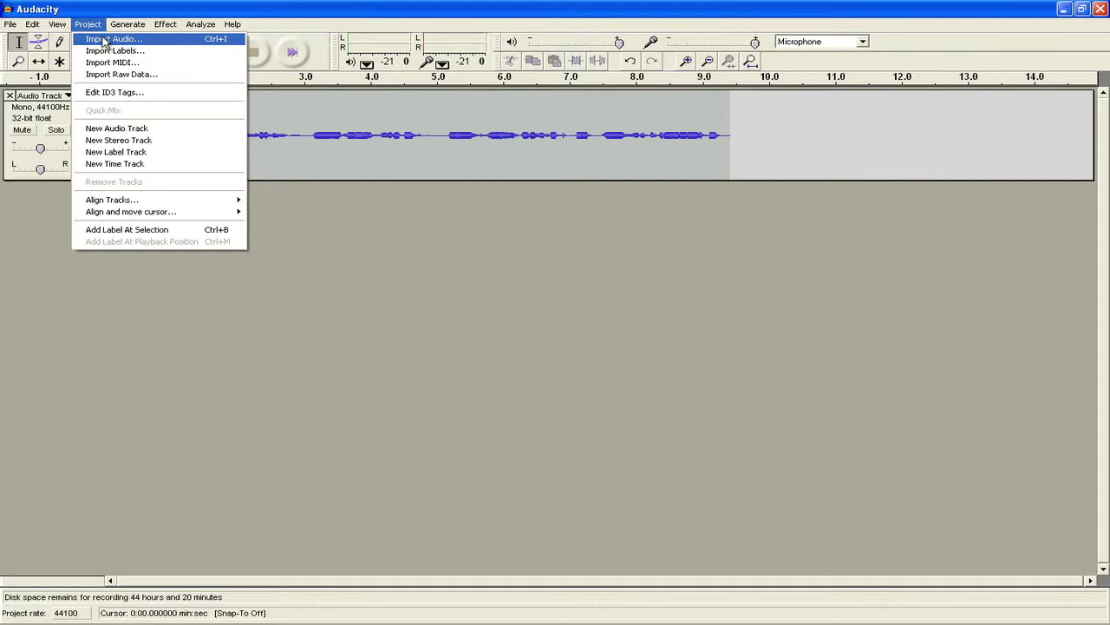
pyautogui.click(102, 41)
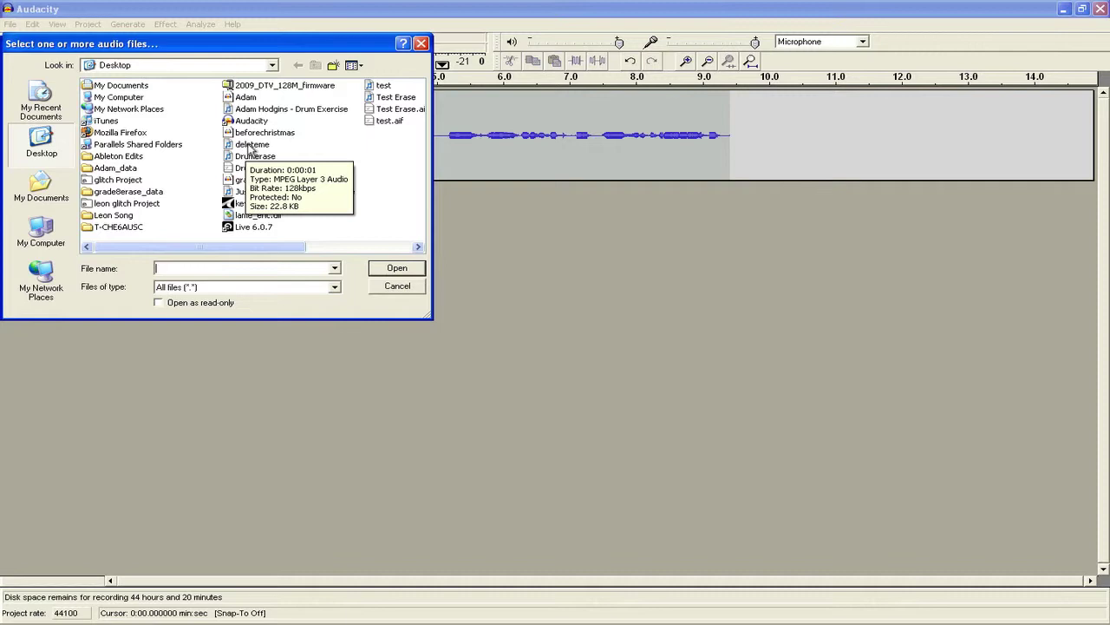
pyautogui.doubleClick(252, 144)
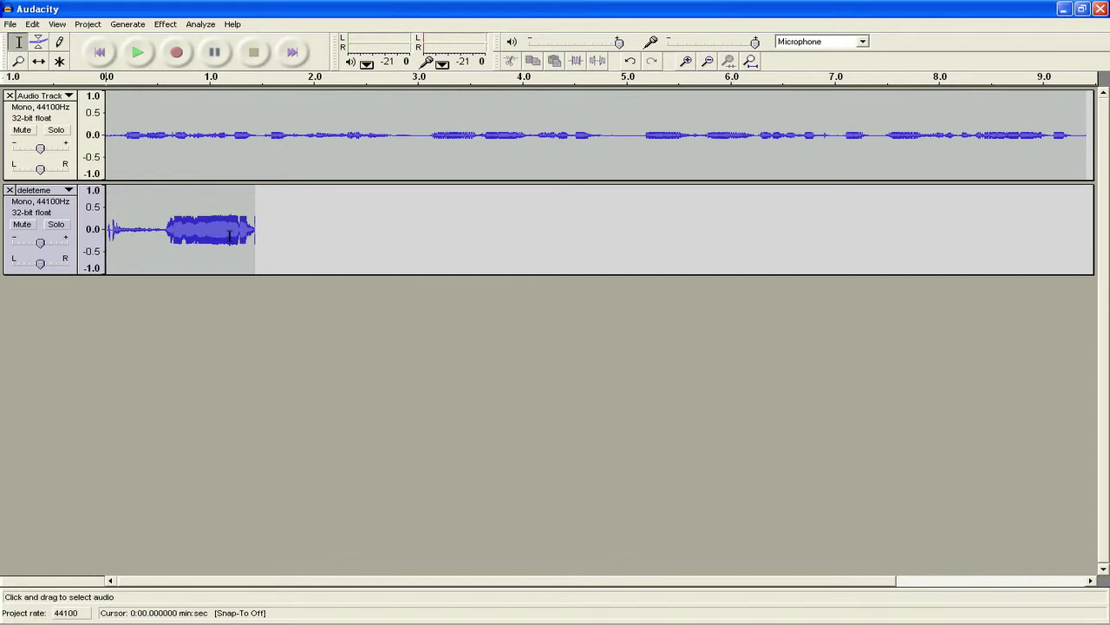
# Record a second voice take of about 7.4 seconds into a third track.
pyautogui.click(178, 54)
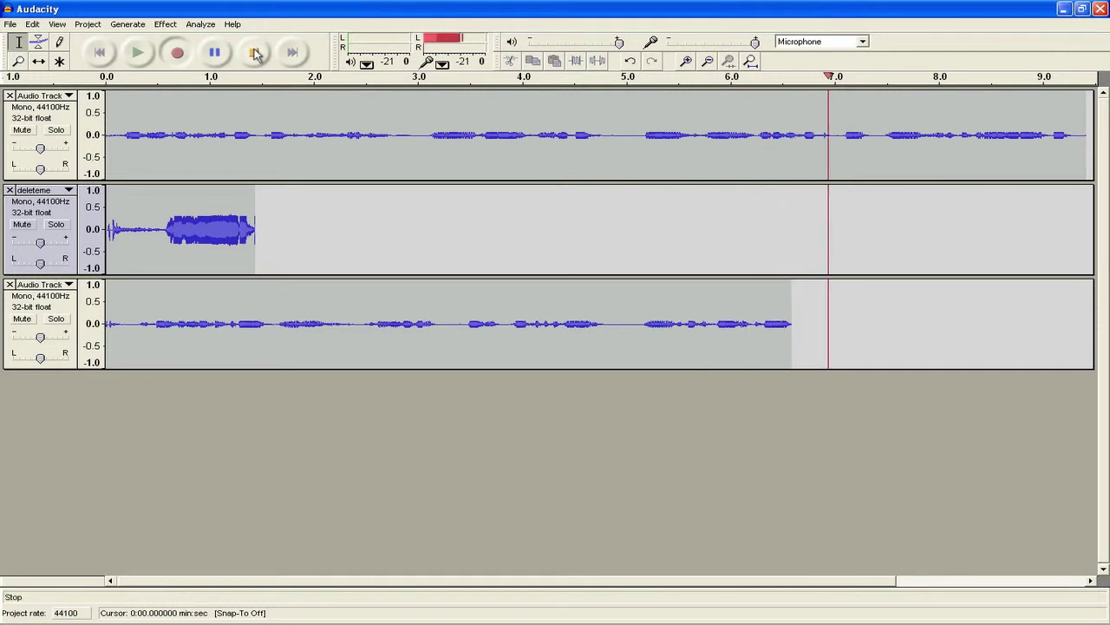
pyautogui.click(255, 52)
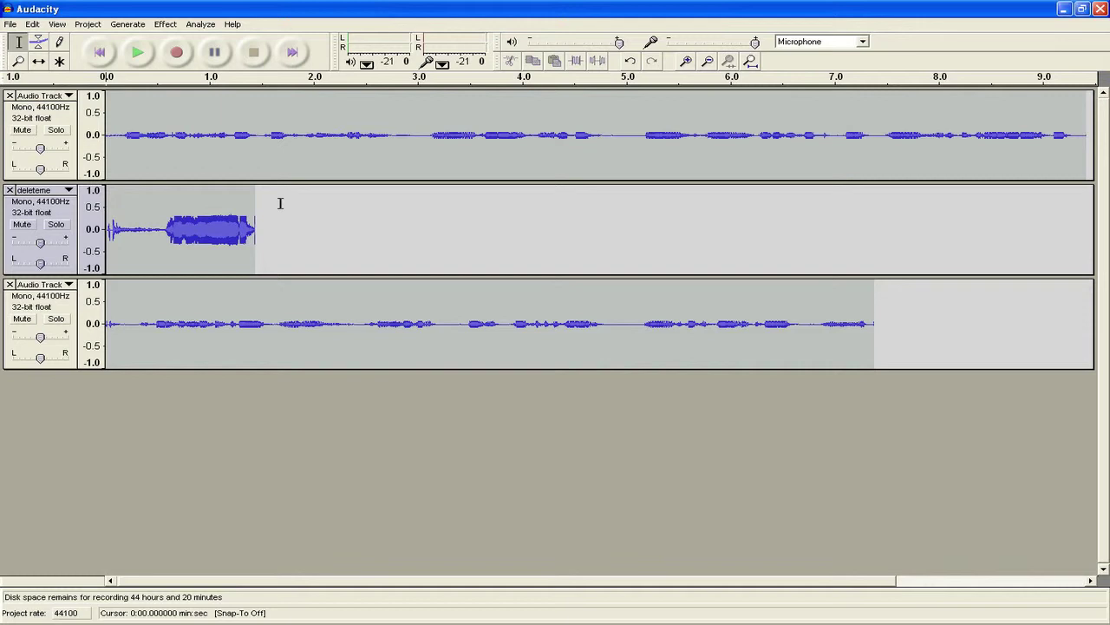
# Zoom out and shift deleteme to about 9.2 s and the second voice to about 10.5 s.
pyautogui.click(39, 63)
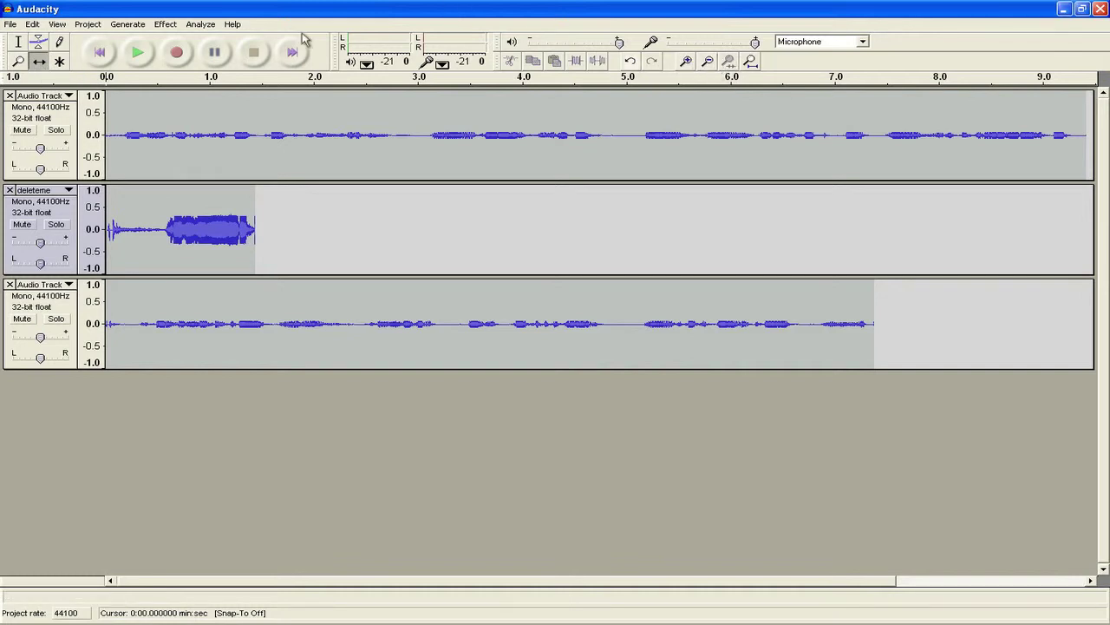
pyautogui.click(708, 62)
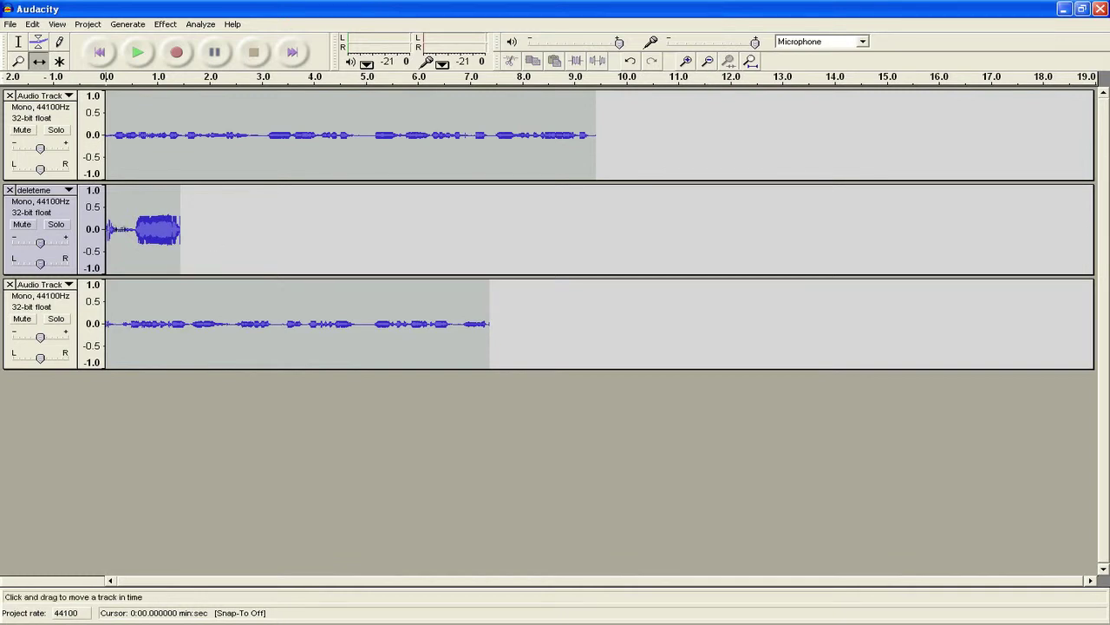
pyautogui.moveTo(126, 231); pyautogui.dragTo(176, 231)
pyautogui.moveTo(492, 233); pyautogui.dragTo(602, 219)
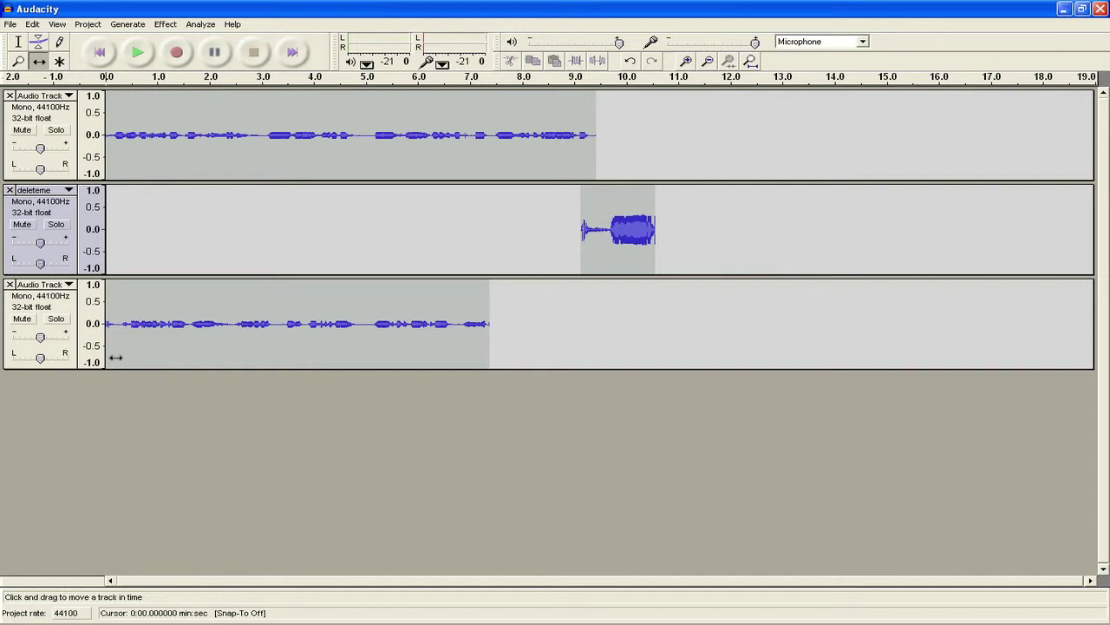
pyautogui.moveTo(179, 318); pyautogui.dragTo(669, 302)
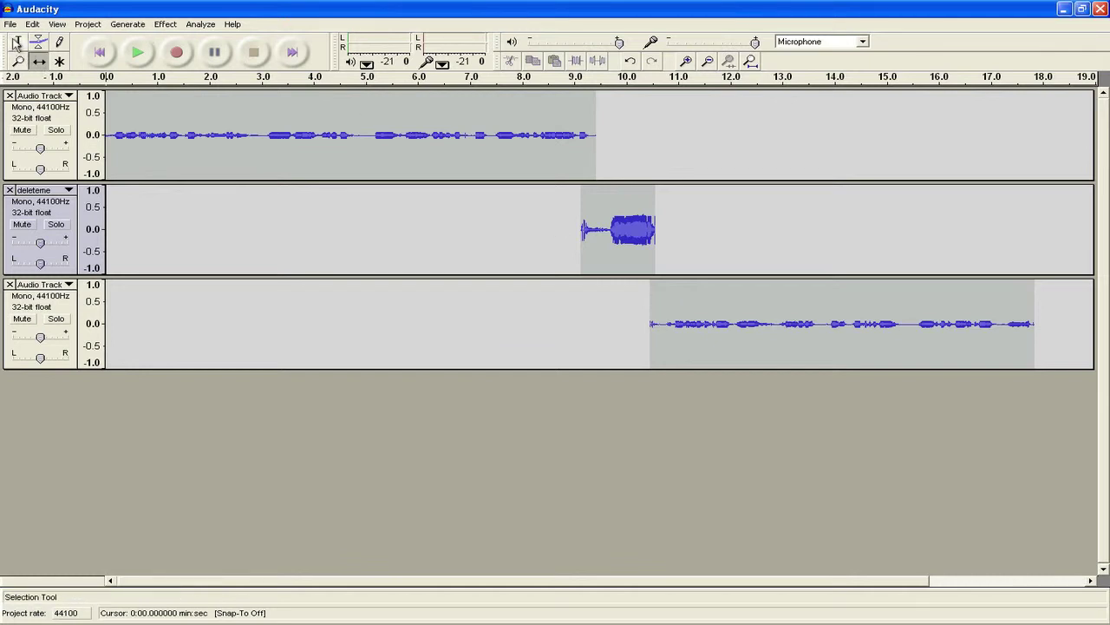
# Select 3.24–5.06 s on the first voice track, then nudge deleteme slightly later.
pyautogui.click(18, 41)
pyautogui.moveTo(274, 143); pyautogui.dragTo(368, 149)
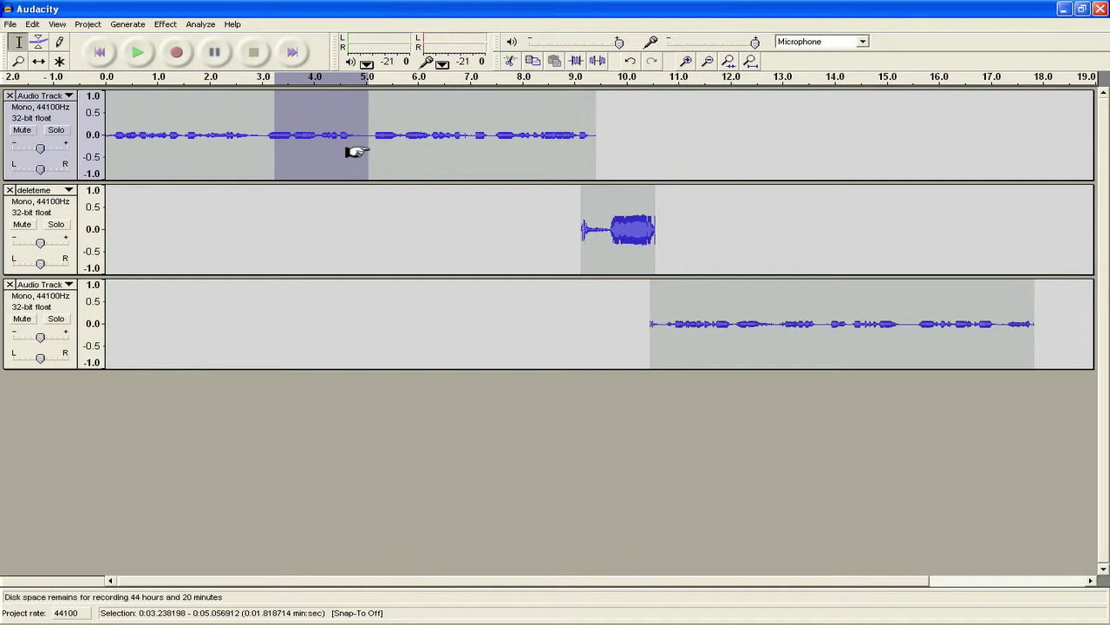
pyautogui.click(39, 61)
pyautogui.moveTo(612, 196); pyautogui.dragTo(617, 196)
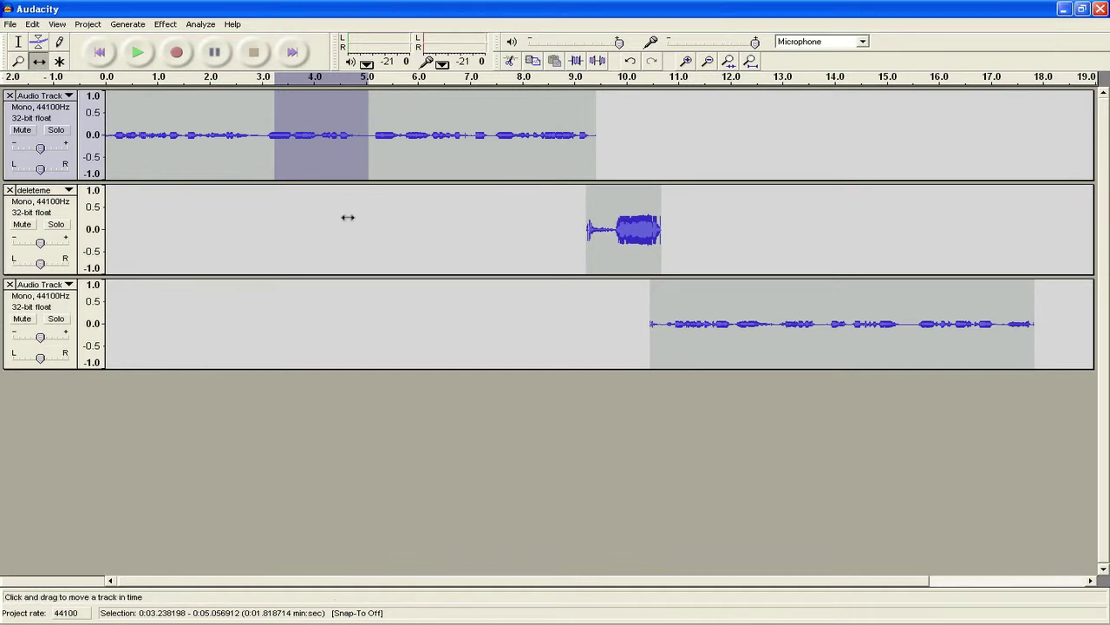
# Clear the selection, then try muting and soloing the first voice track and switch both off.
pyautogui.click(18, 41)
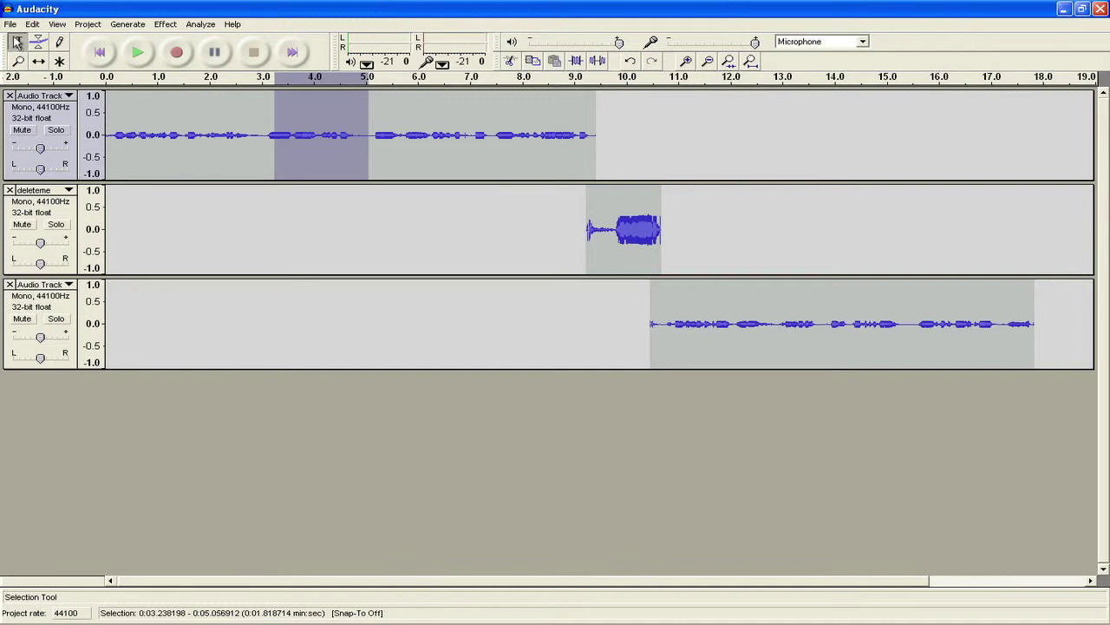
pyautogui.click(281, 164)
pyautogui.click(23, 131)
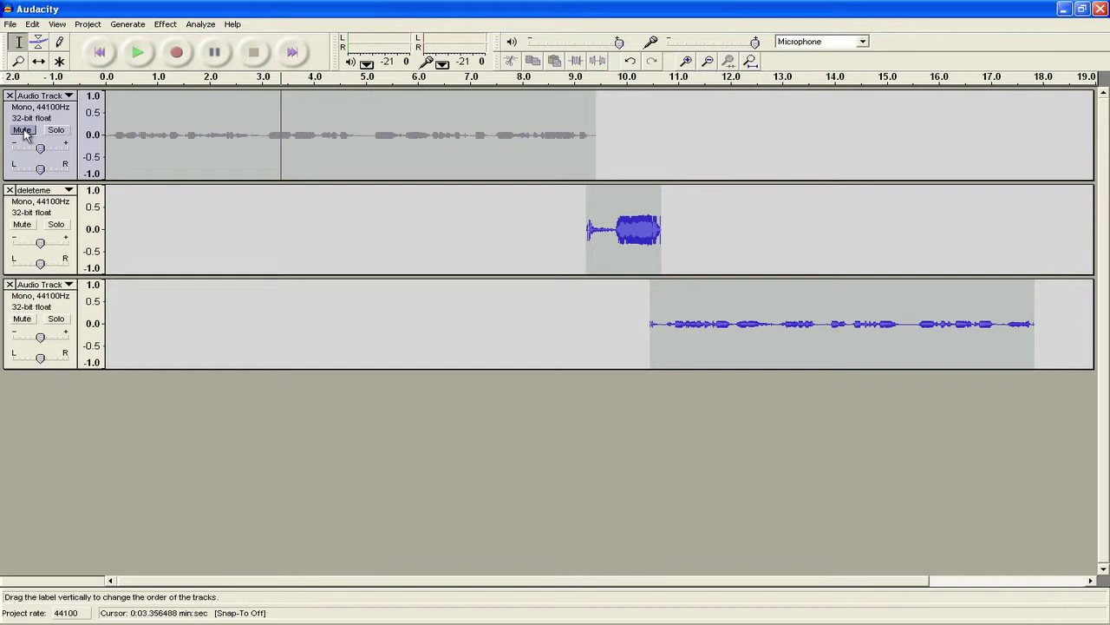
pyautogui.click(23, 131)
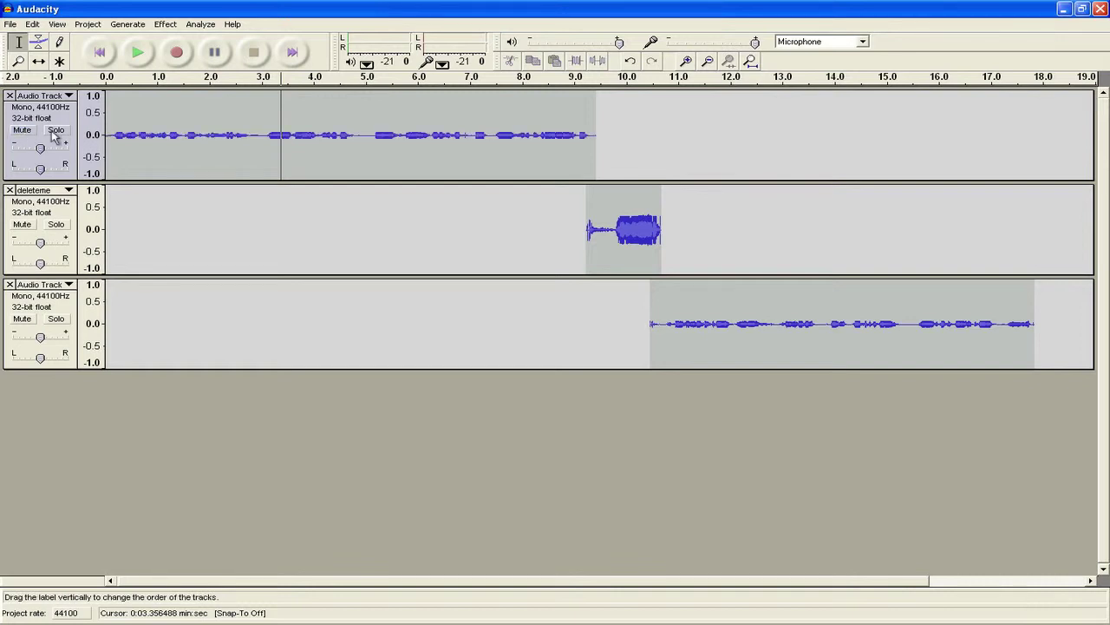
pyautogui.click(54, 130)
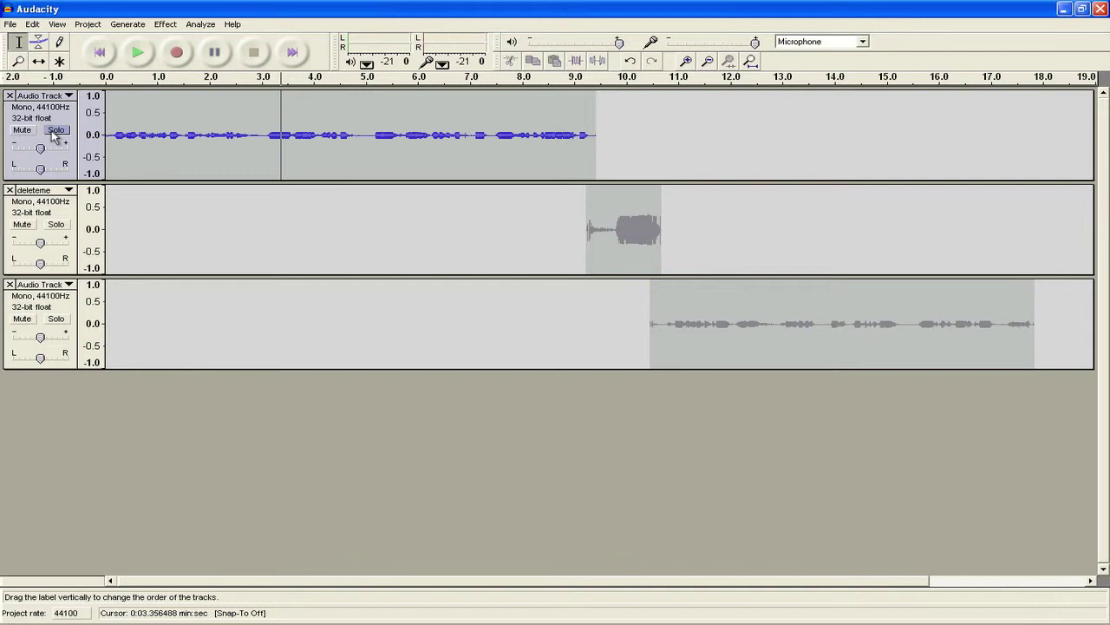
pyautogui.click(54, 131)
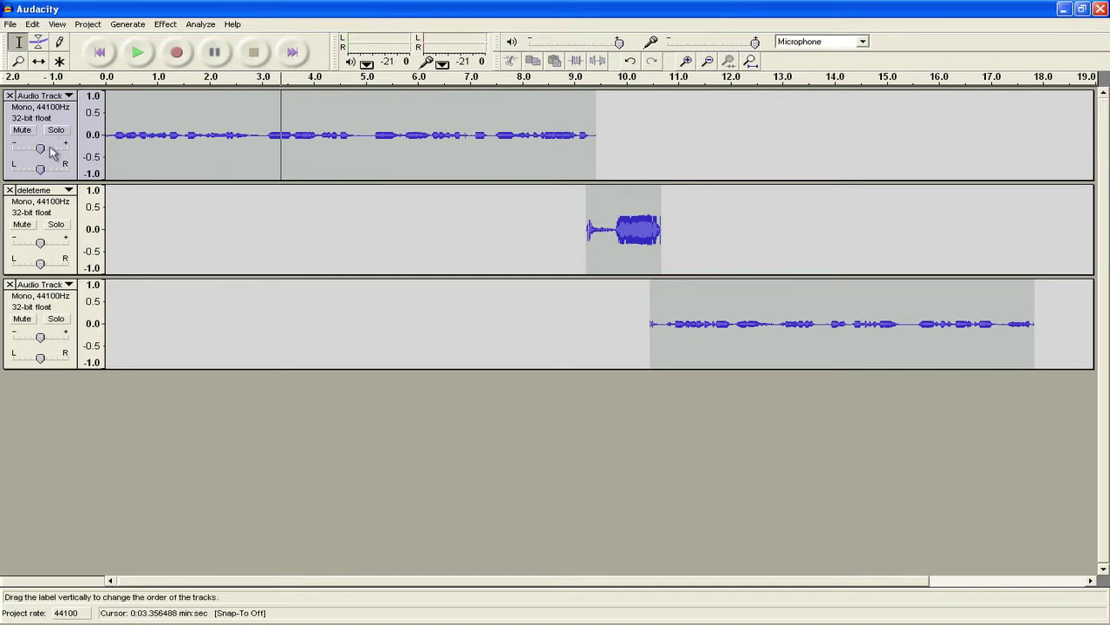
# Raise both voice gains (bottom to +9 dB), lower deleteme slightly, and keep the top pan centred.
pyautogui.moveTo(40, 148)
pyautogui.mouseDown()
pyautogui.moveTo(27, 149)
pyautogui.moveTo(40, 148)
pyautogui.mouseUp()
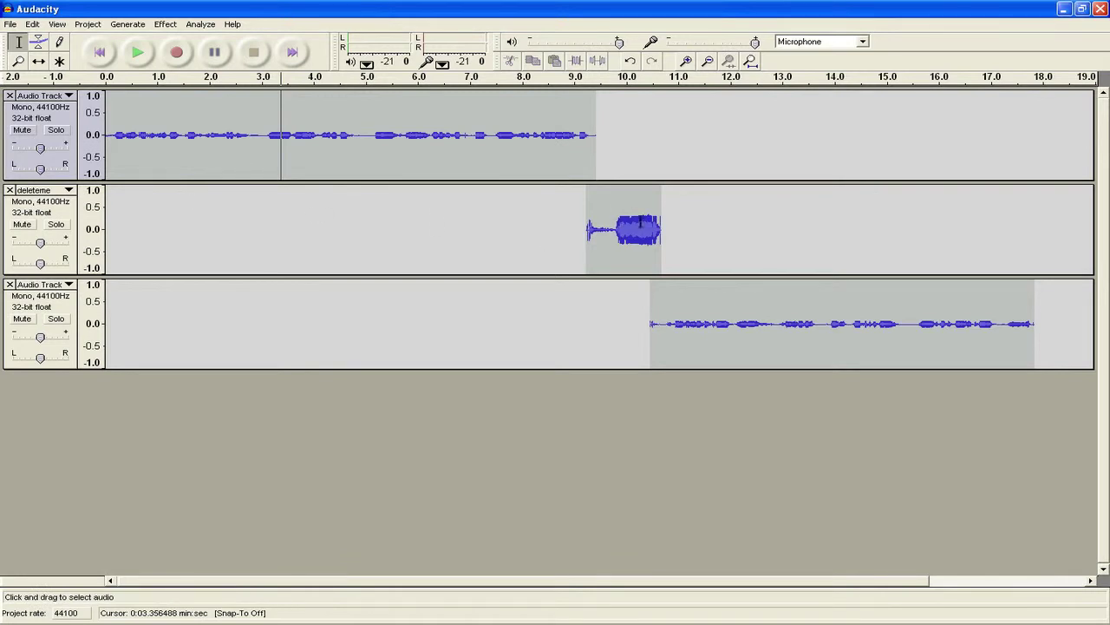
pyautogui.moveTo(40, 243); pyautogui.dragTo(36, 243)
pyautogui.moveTo(40, 148); pyautogui.dragTo(47, 148)
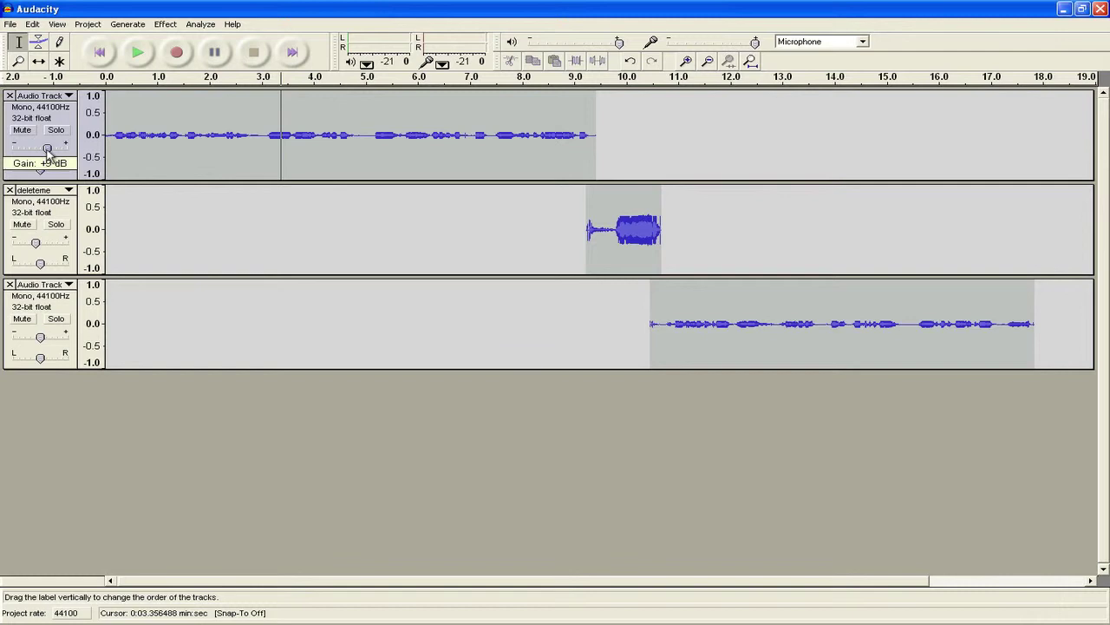
pyautogui.moveTo(45, 334); pyautogui.dragTo(48, 335)
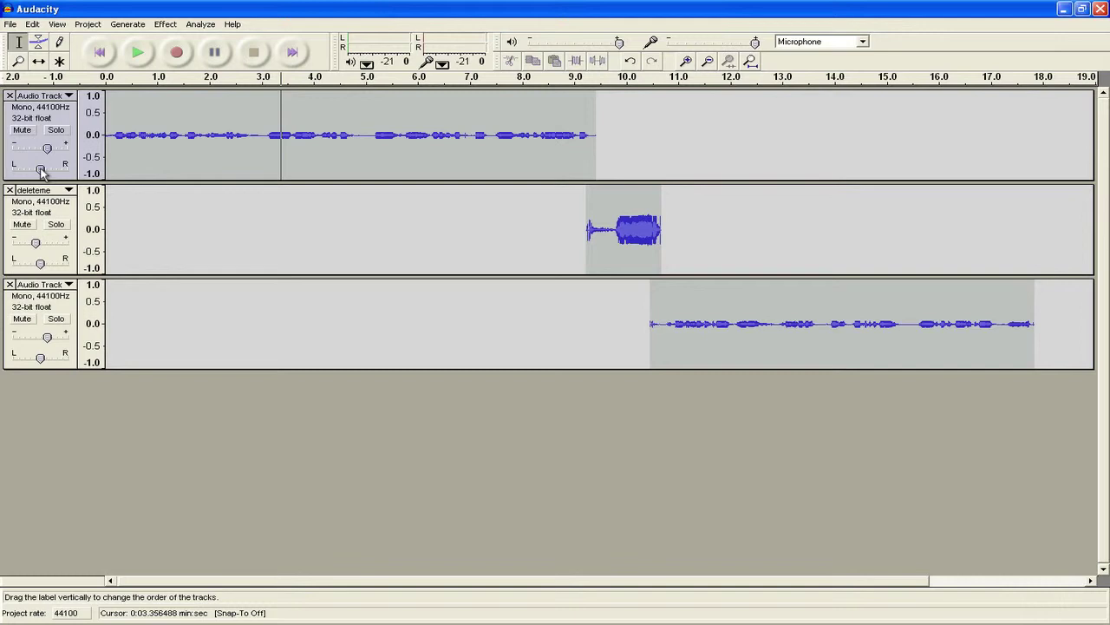
pyautogui.moveTo(41, 170); pyautogui.dragTo(31, 171)
pyautogui.moveTo(31, 171)
pyautogui.mouseDown()
pyautogui.moveTo(40, 171)
pyautogui.moveTo(4, 167)
pyautogui.moveTo(183, 171)
pyautogui.moveTo(40, 175)
pyautogui.mouseUp()
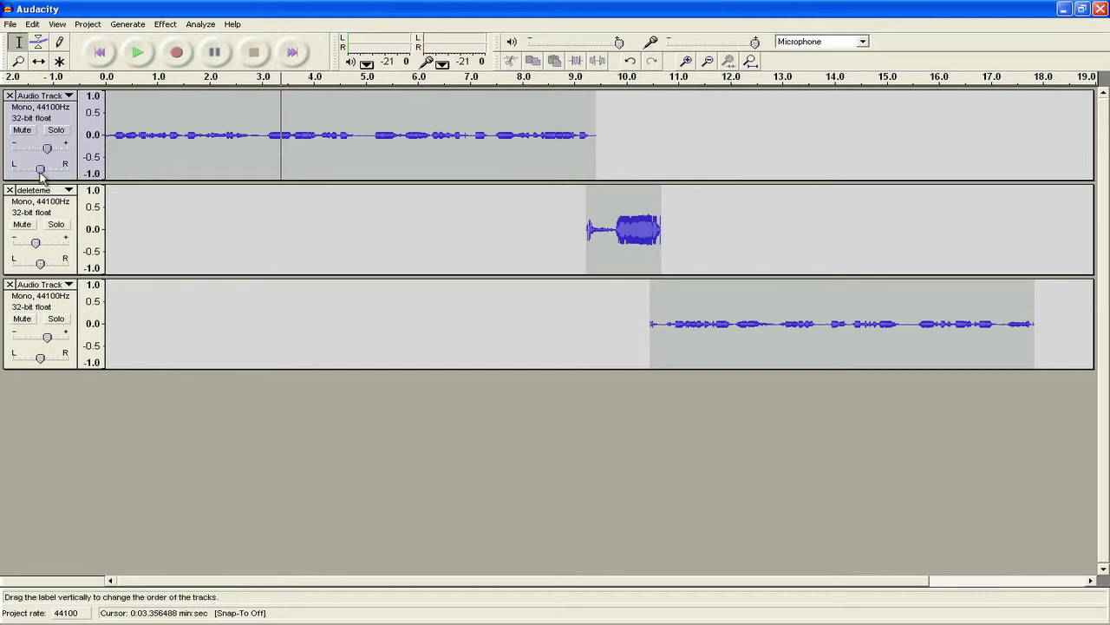
# Import the Drumerase file as a stereo track.
pyautogui.click(88, 25)
pyautogui.click(98, 40)
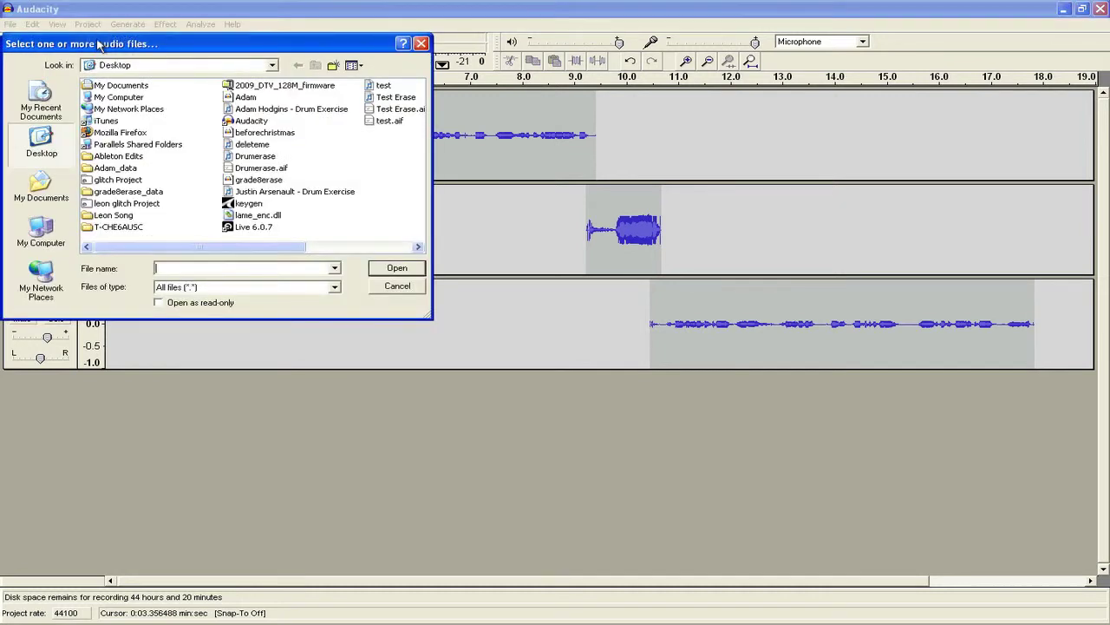
pyautogui.doubleClick(264, 157)
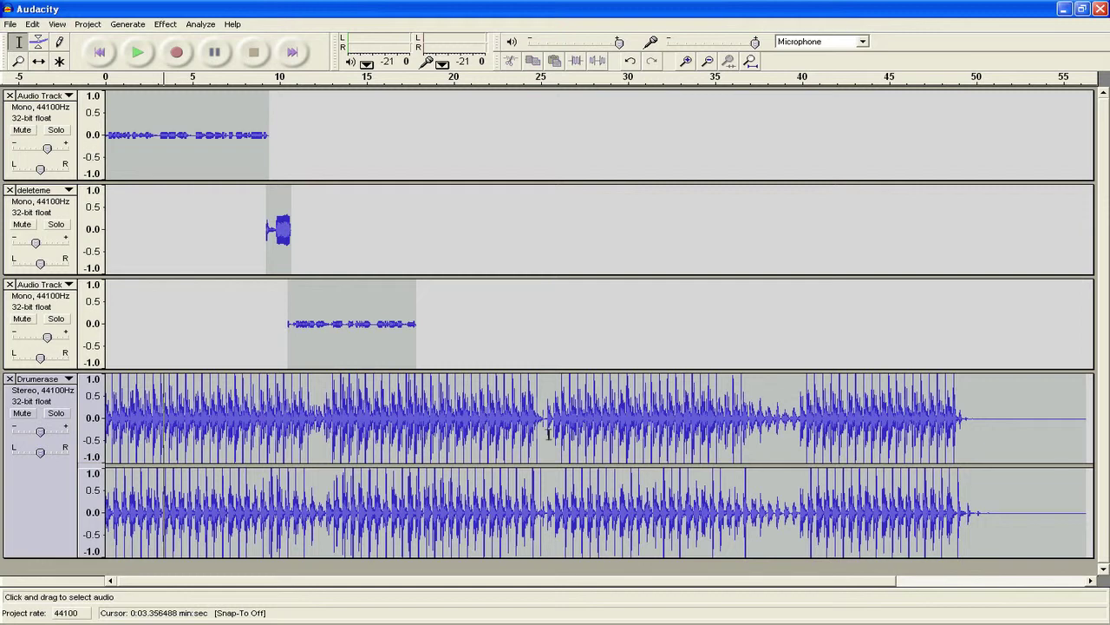
# Delete Drumerase after 25.3 s and its first 12.47 s, then slide it to start near 17 s.
pyautogui.moveTo(546, 425); pyautogui.dragTo(1049, 471)
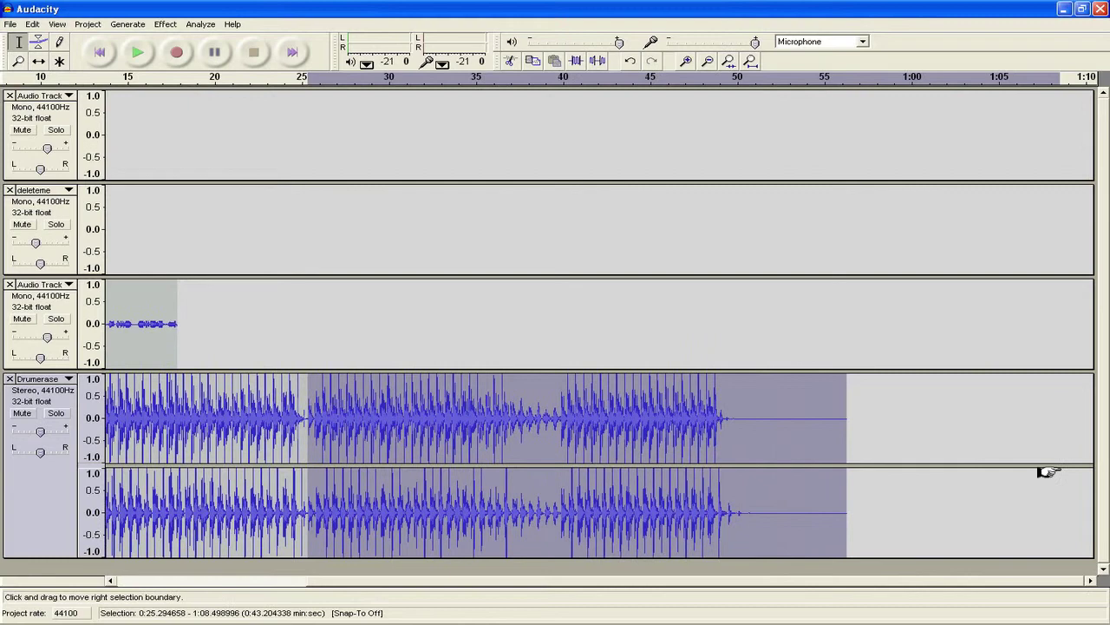
pyautogui.press('Delete')
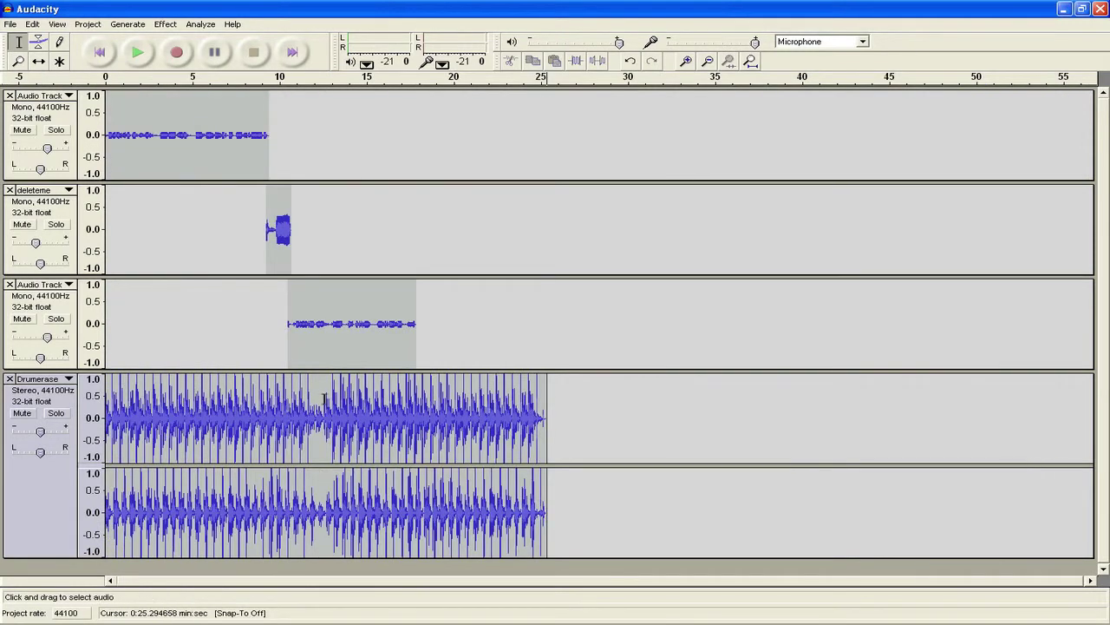
pyautogui.moveTo(322, 422); pyautogui.dragTo(35, 418)
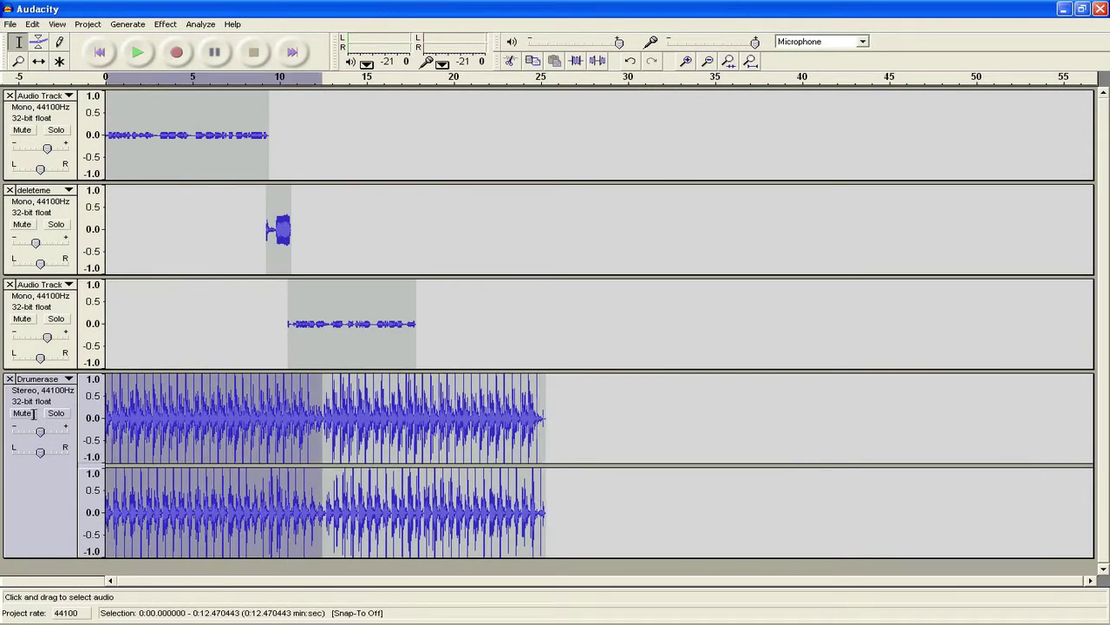
pyautogui.press('Delete')
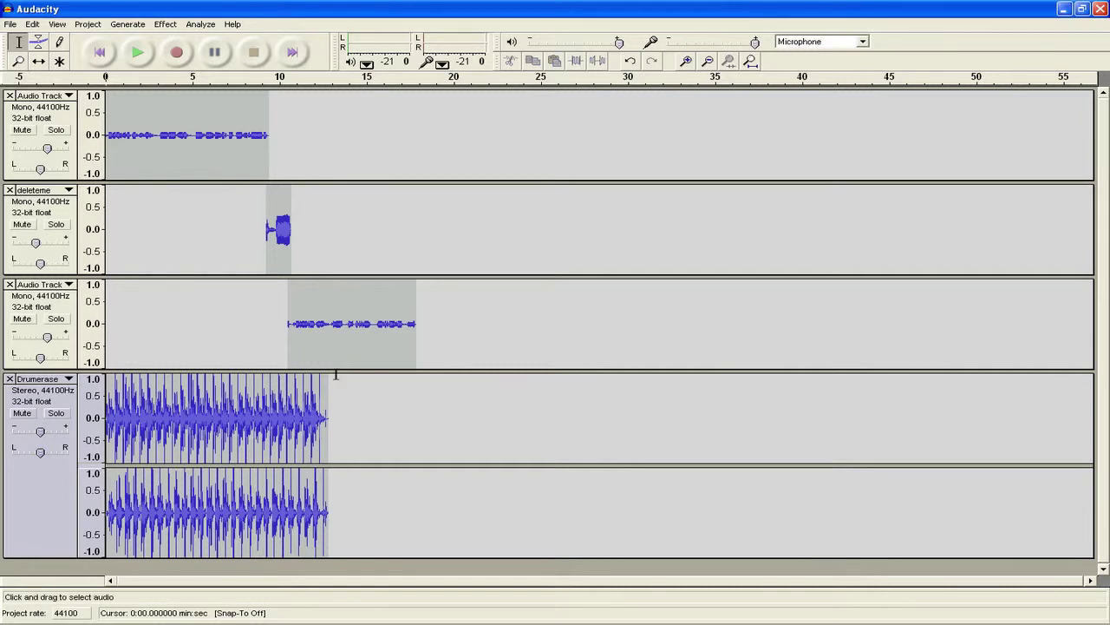
pyautogui.click(38, 61)
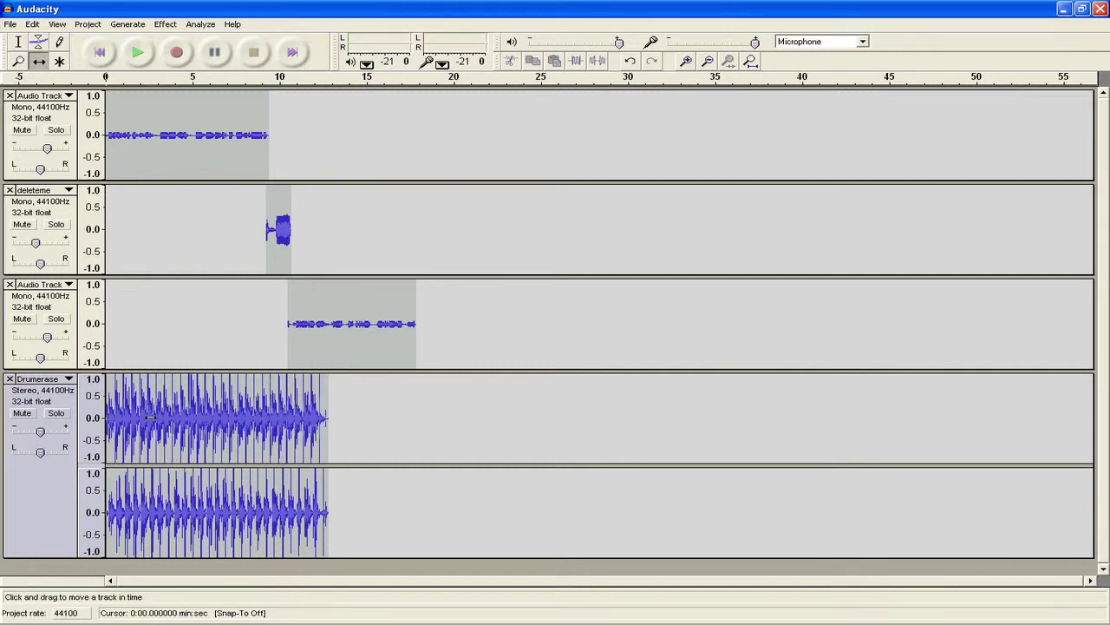
pyautogui.moveTo(151, 418); pyautogui.dragTo(450, 427)
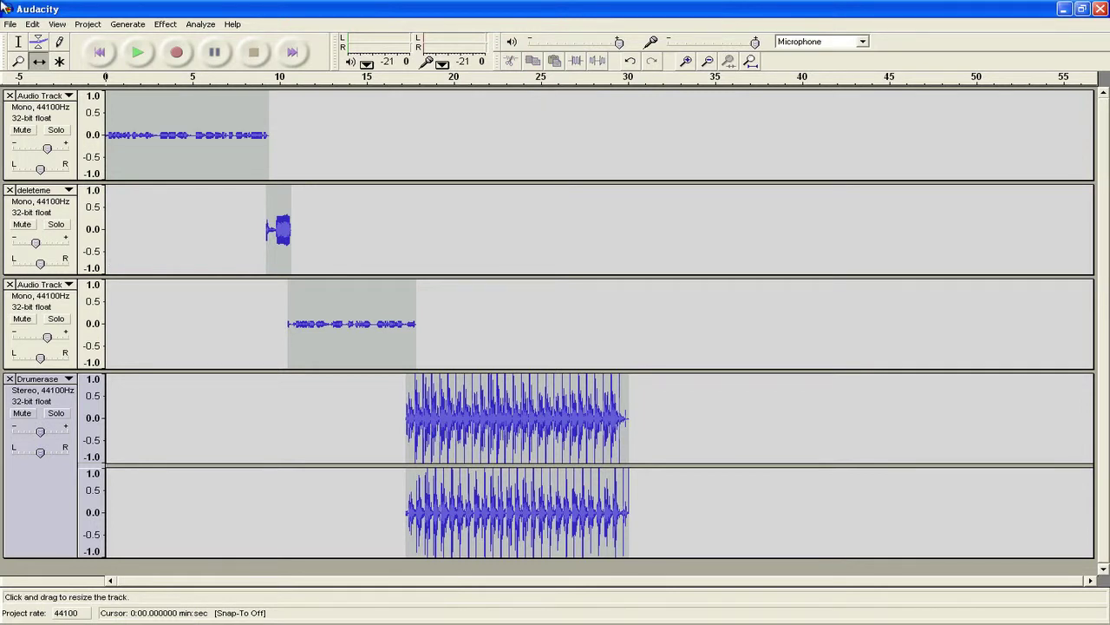
# Fade in the first 1.9 seconds of the Drumerase clip.
pyautogui.click(17, 43)
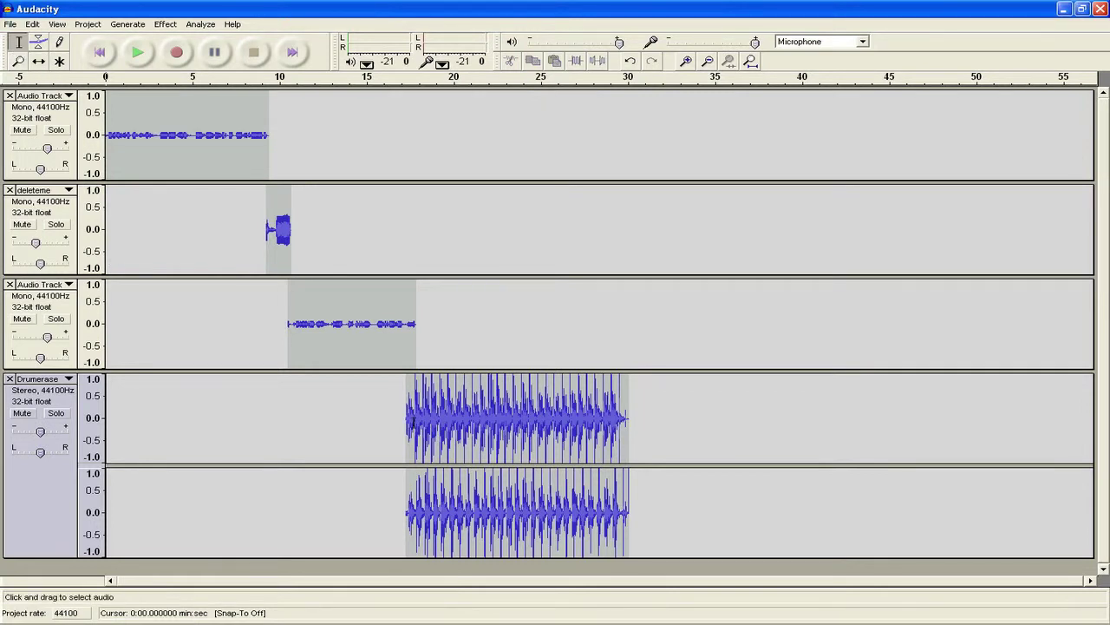
pyautogui.moveTo(402, 425); pyautogui.dragTo(435, 425)
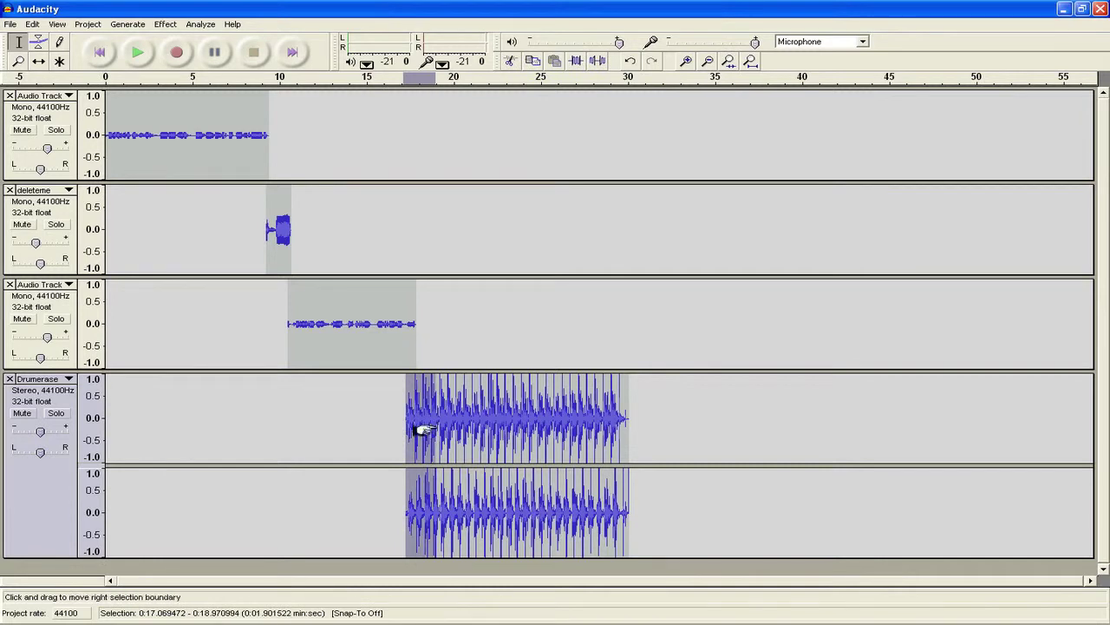
pyautogui.click(165, 24)
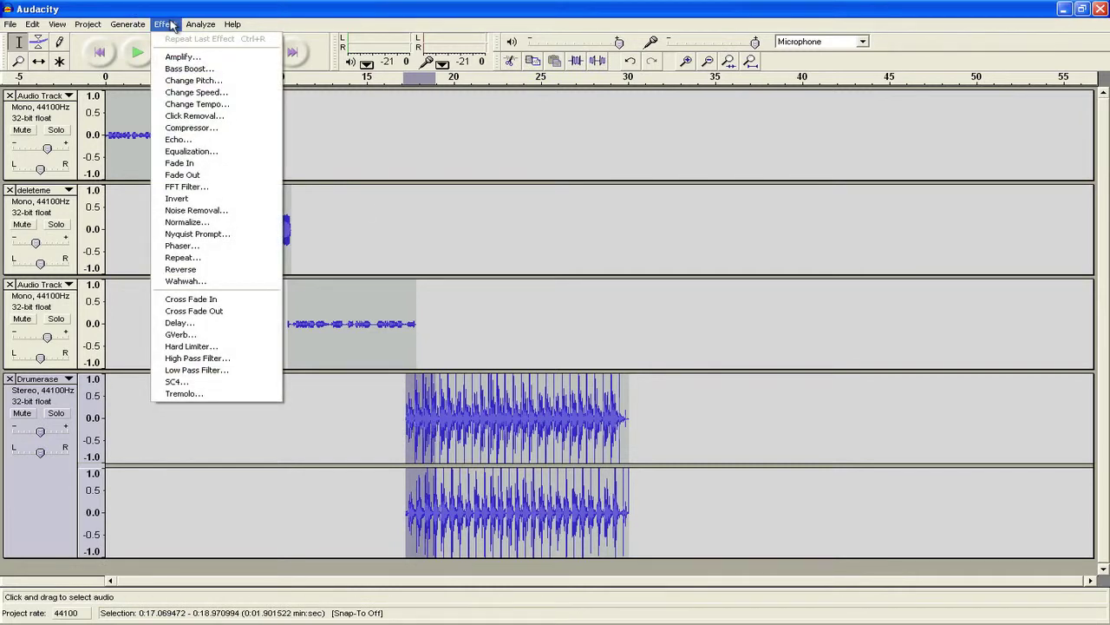
pyautogui.click(218, 166)
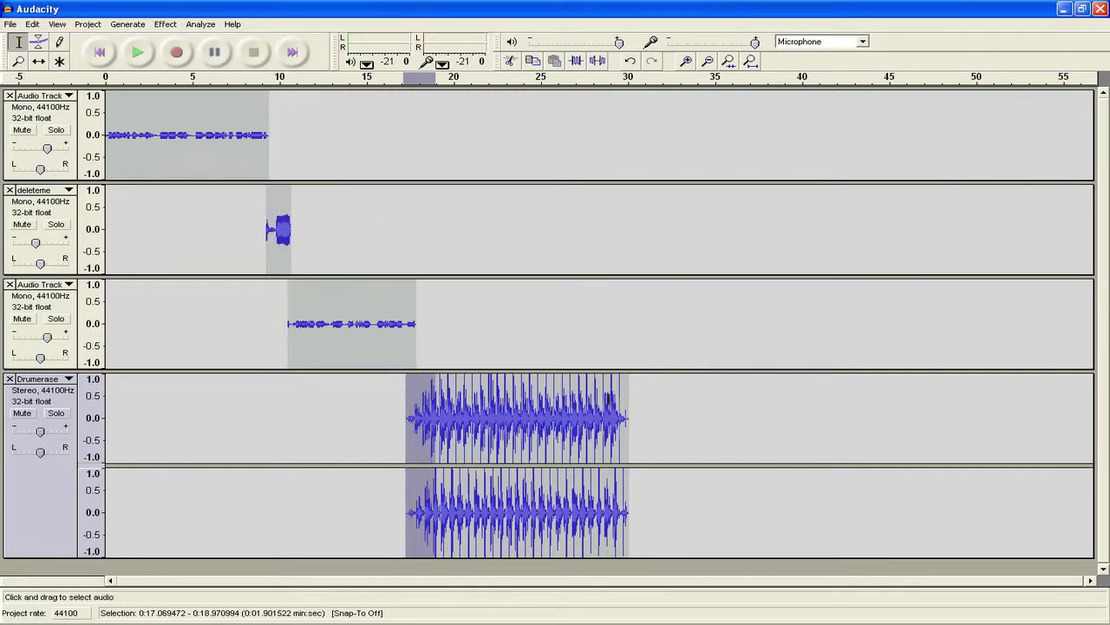
# Fade out the clip's final 2.2 seconds and nudge it slightly later.
pyautogui.moveTo(596, 419); pyautogui.dragTo(632, 421)
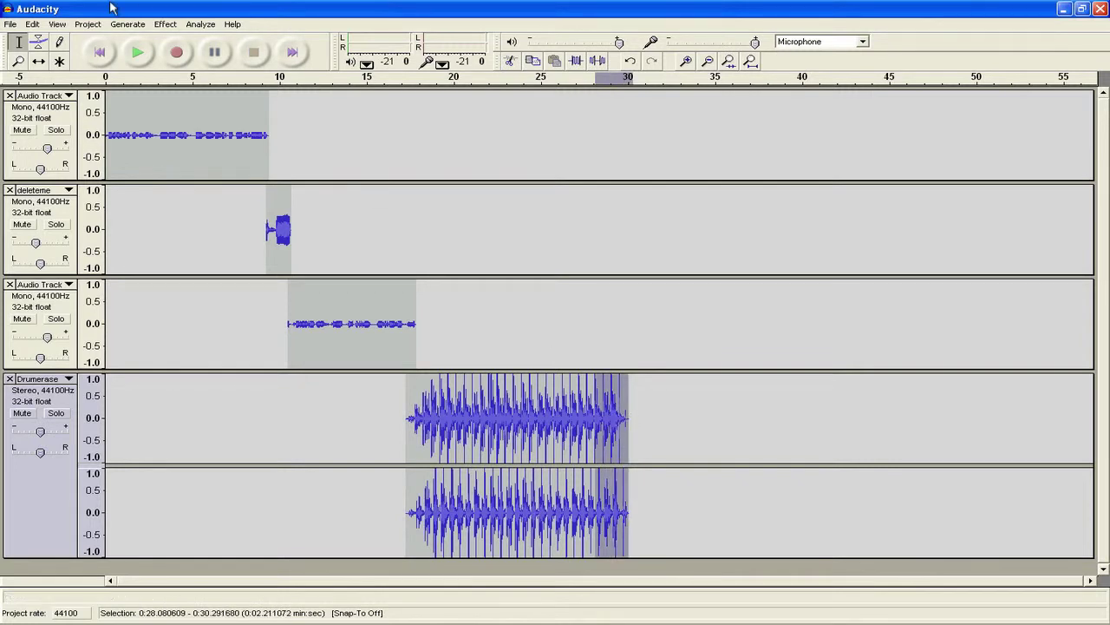
pyautogui.click(164, 24)
pyautogui.click(208, 176)
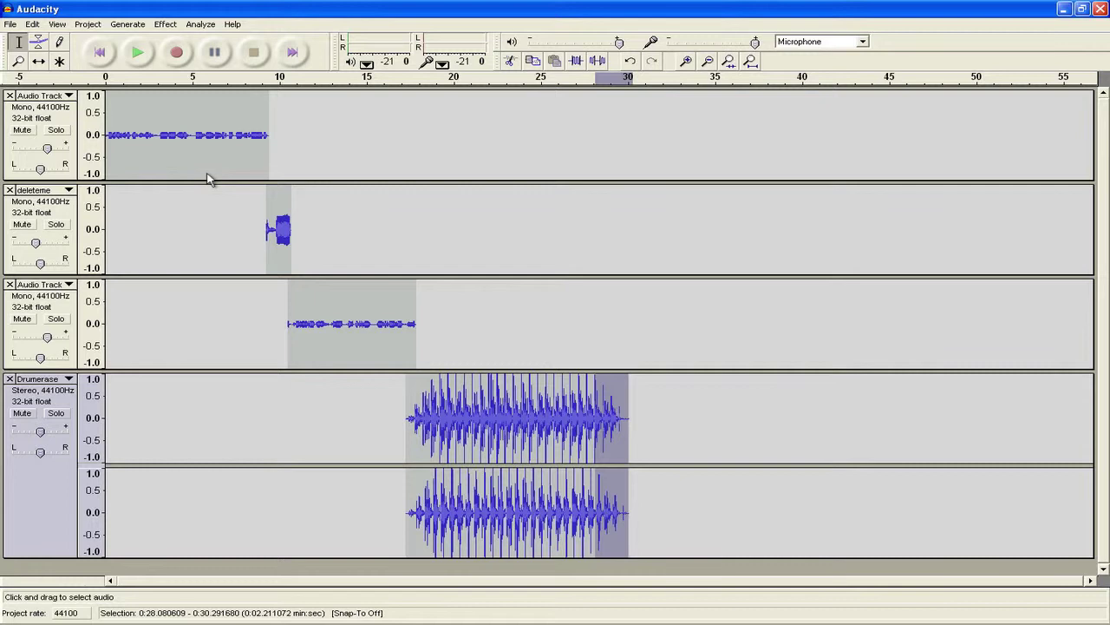
pyautogui.click(38, 60)
pyautogui.moveTo(470, 401); pyautogui.dragTo(478, 403)
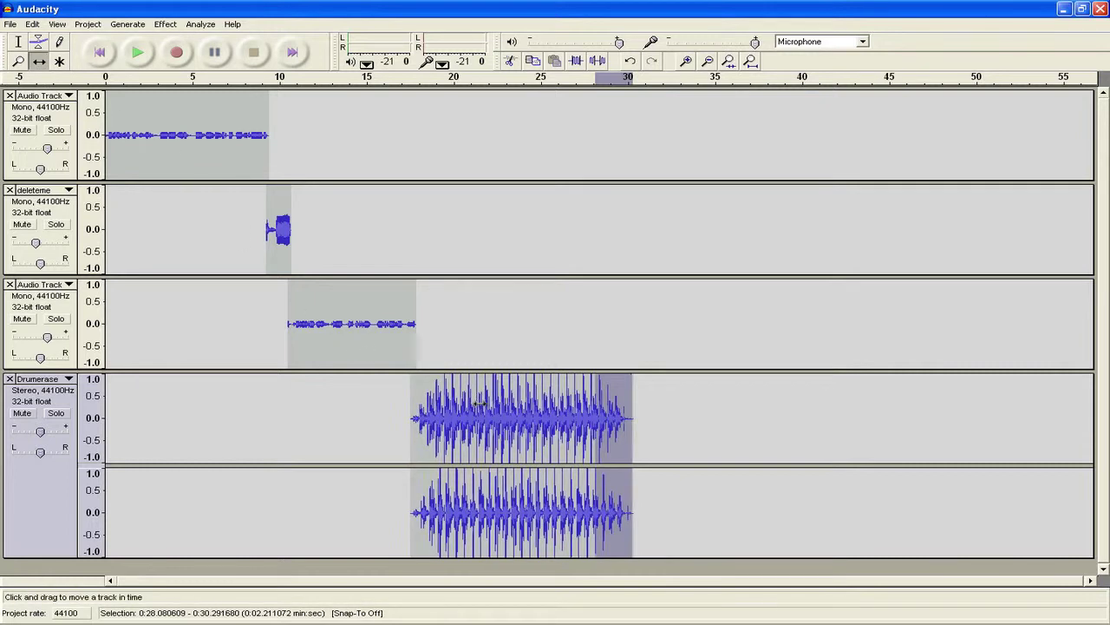